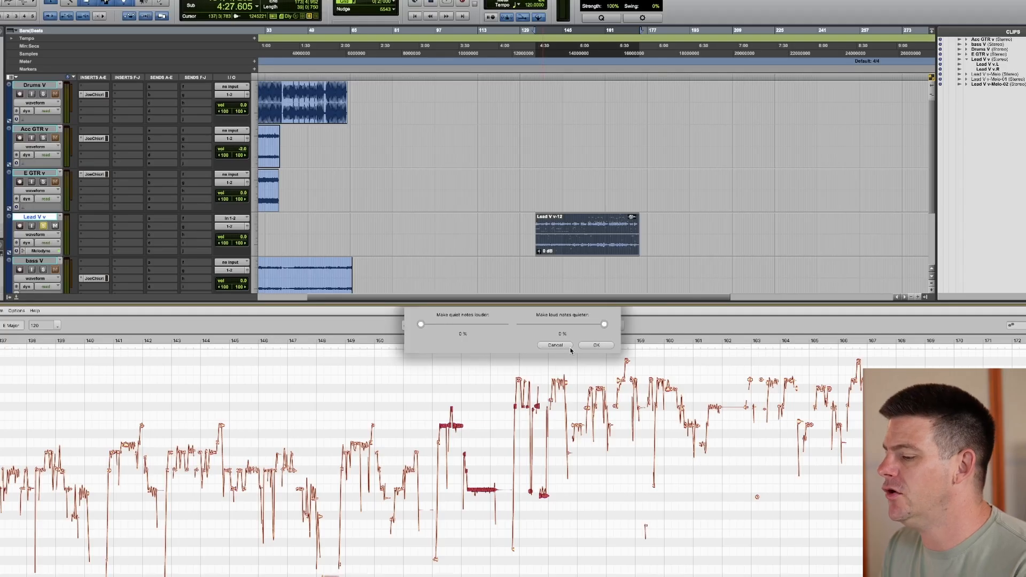
Cancel the note-levelling dialog and duplicate the Lead V clip further along its track, at around 7:32
{"action": "left_click", "coordinate": [570, 347]}
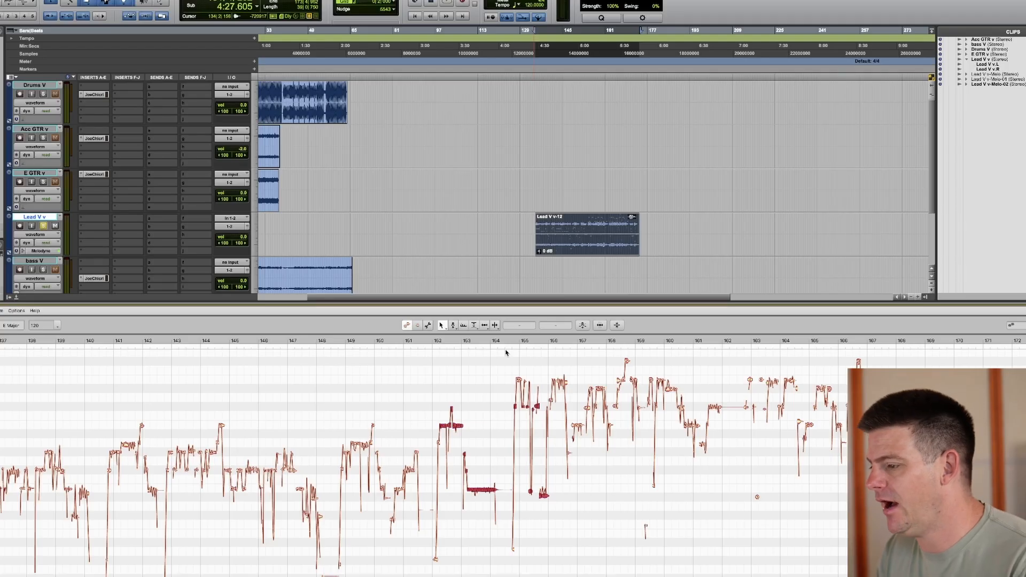
{"action": "left_click", "coordinate": [596, 248]}
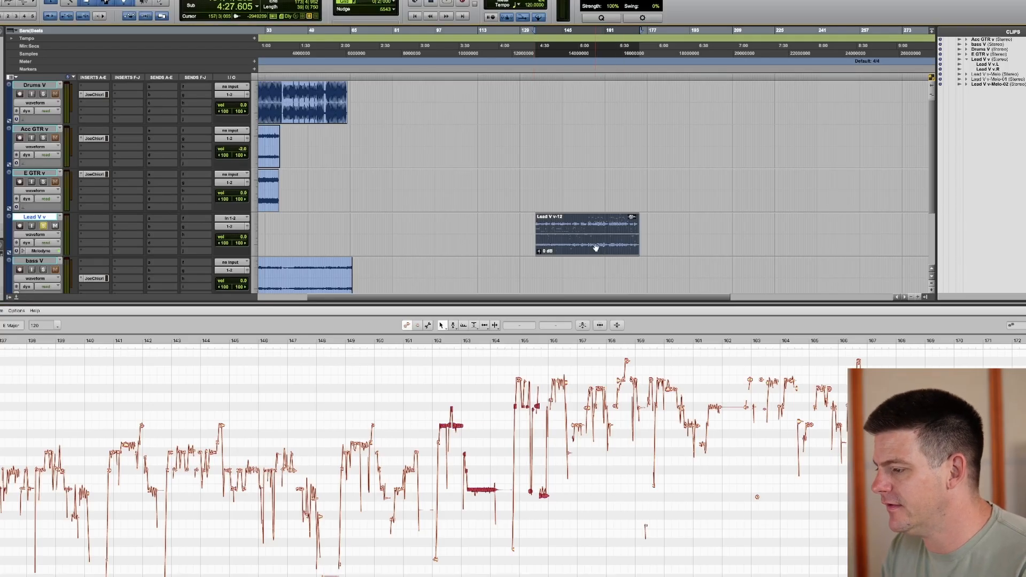
{"action": "left_click_drag", "start_coordinate": [586, 244], "coordinate": [782, 234]}
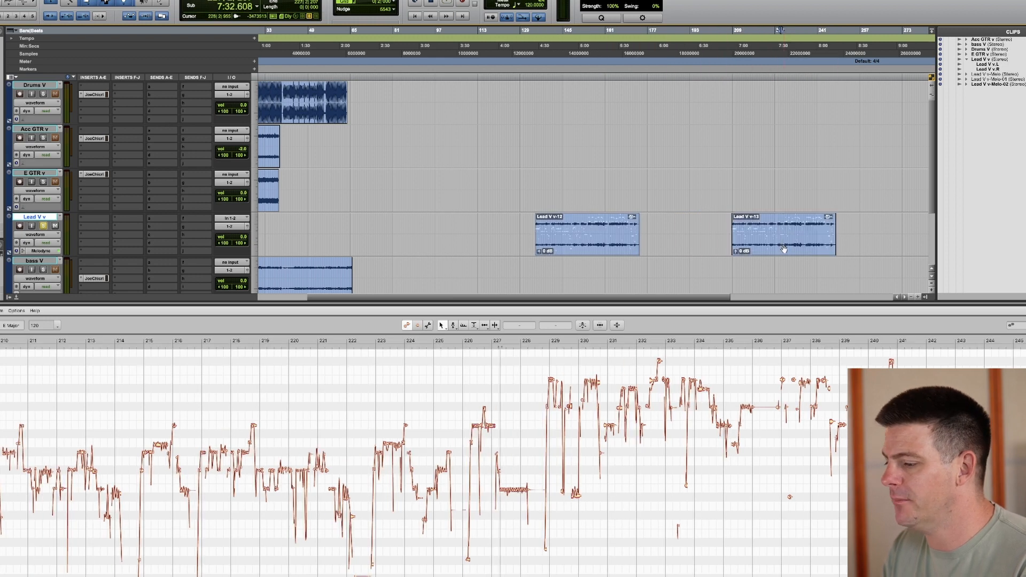
Raise the short note just before bar 227 to C 4 in the duplicated clip, and compare the note data with the original clip
{"action": "left_click", "coordinate": [491, 426]}
{"action": "left_click_drag", "start_coordinate": [491, 426], "coordinate": [492, 417]}
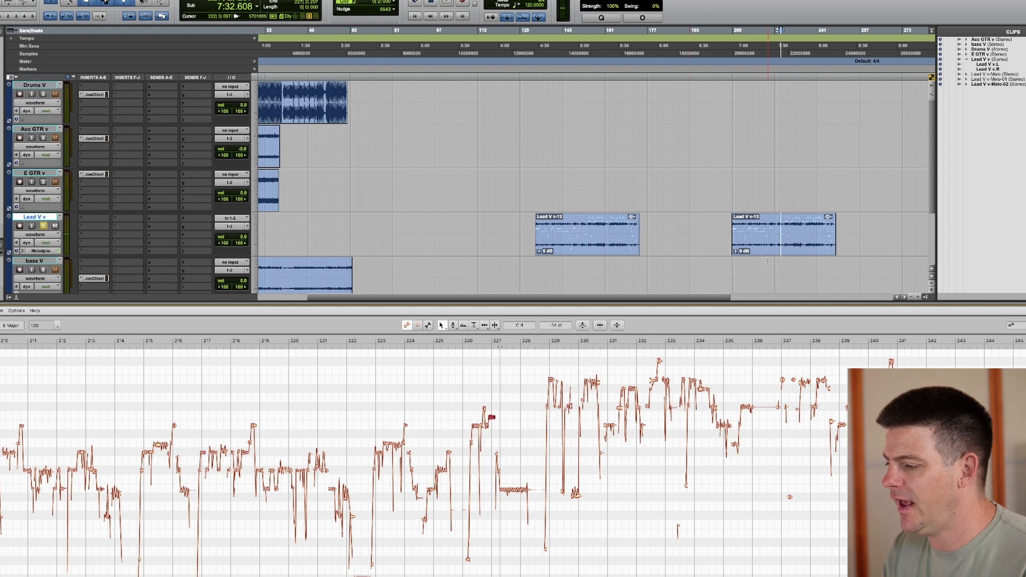
{"action": "double_click", "coordinate": [590, 243]}
{"action": "left_click", "coordinate": [797, 240]}
{"action": "left_click", "coordinate": [621, 244]}
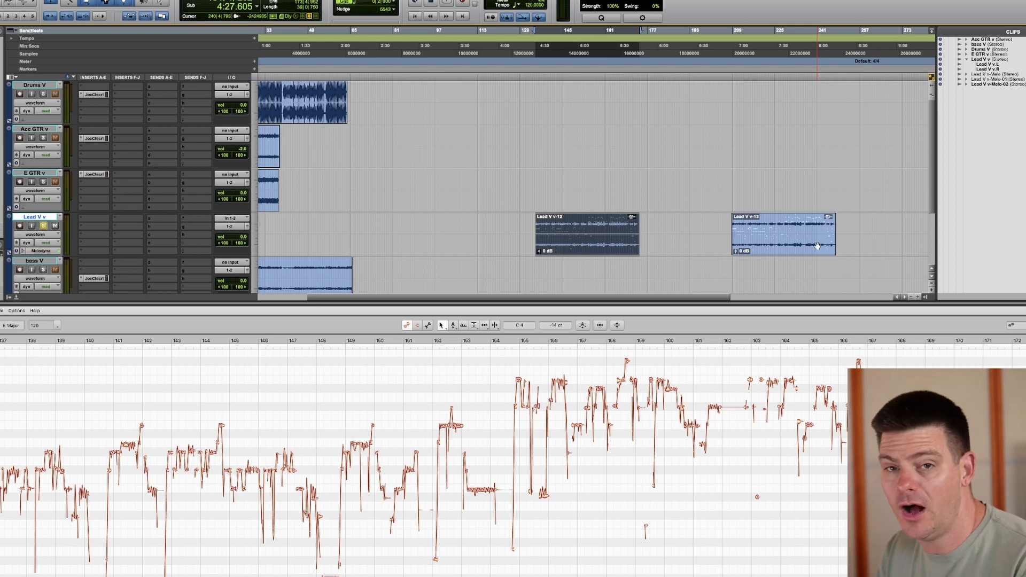
Delete a short section of the original Lead V clip at about 5:22
{"action": "left_click", "coordinate": [607, 224]}
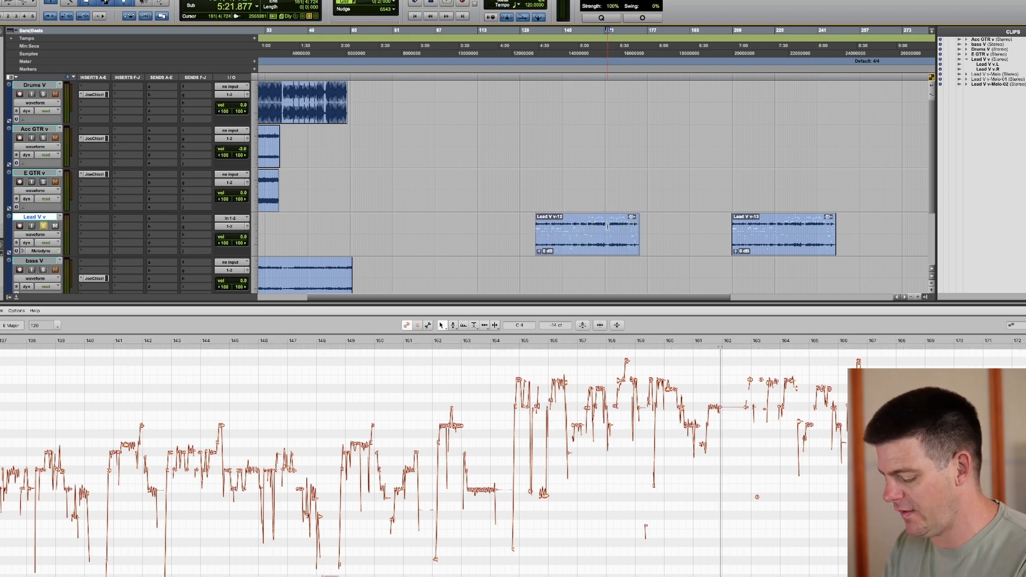
{"action": "key", "text": "t"}
{"action": "key", "text": "t"}
{"action": "key", "text": "t"}
{"action": "left_click_drag", "start_coordinate": [597, 229], "coordinate": [609, 226]}
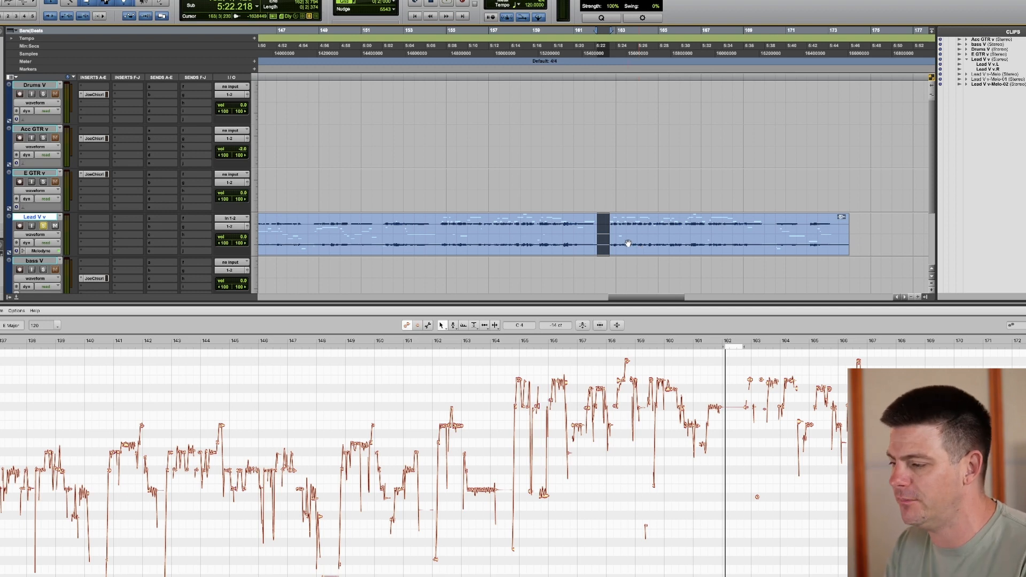
{"action": "key", "text": "Delete"}
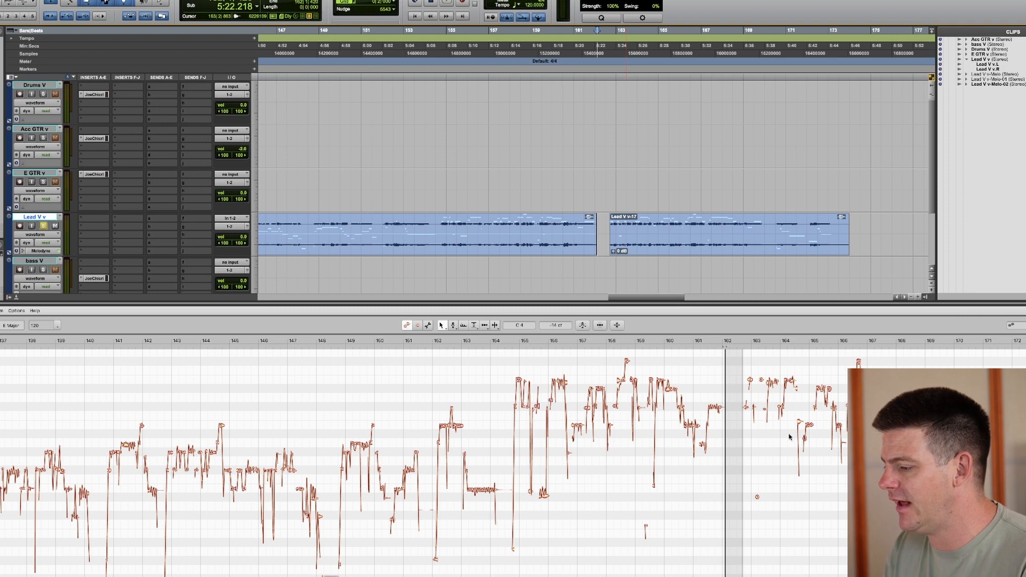
Play back the lead vocal across the gap, starting at about 5:20
{"action": "left_click", "coordinate": [577, 181]}
{"action": "key", "text": "space"}
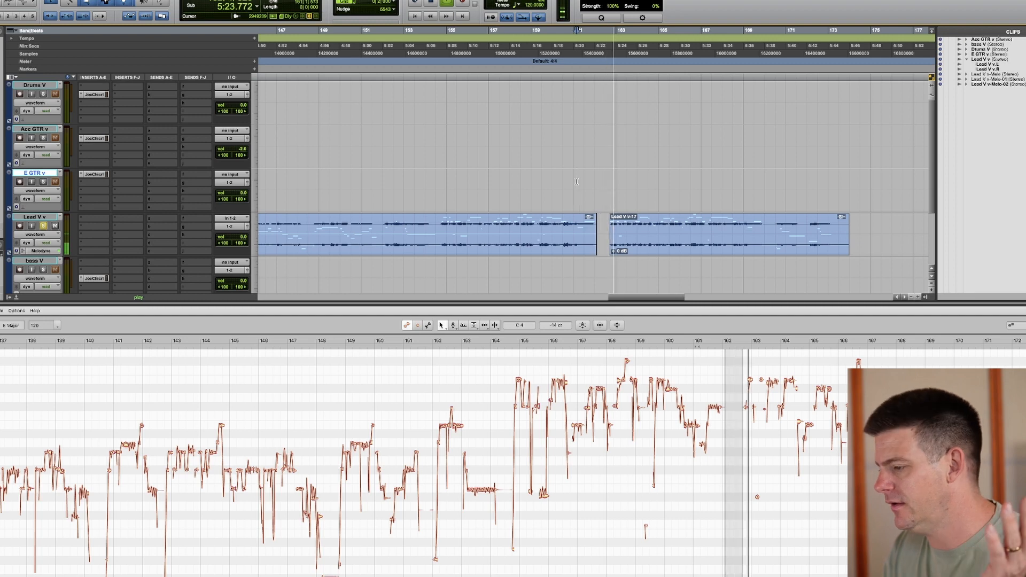
{"action": "key", "text": "space"}
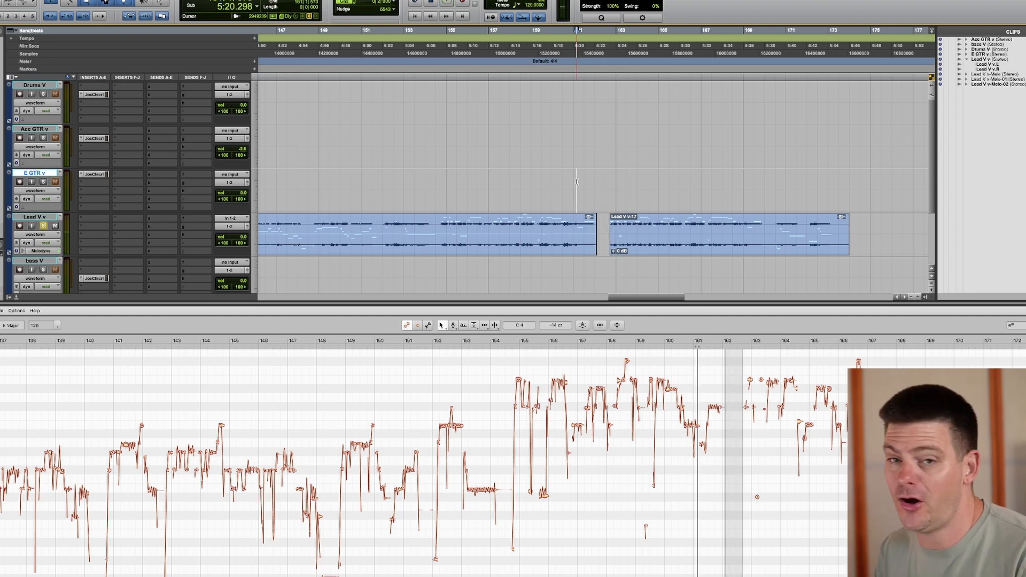
Show the Clip Effects settings for the lead vocal clip that precedes the gap
{"action": "key", "text": "r"}
{"action": "key", "text": "r"}
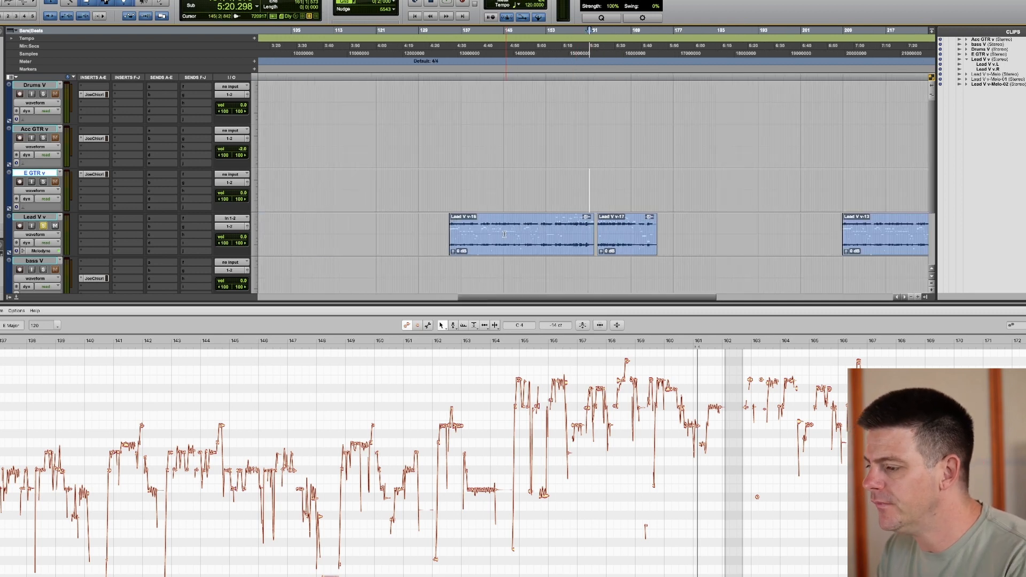
{"action": "left_click", "coordinate": [511, 231]}
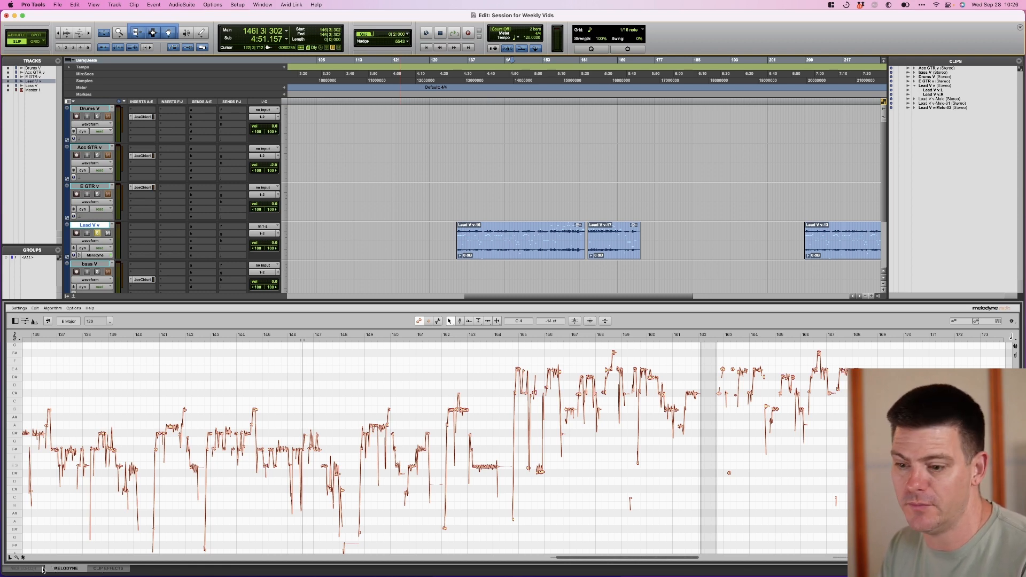
{"action": "left_click", "coordinate": [110, 568]}
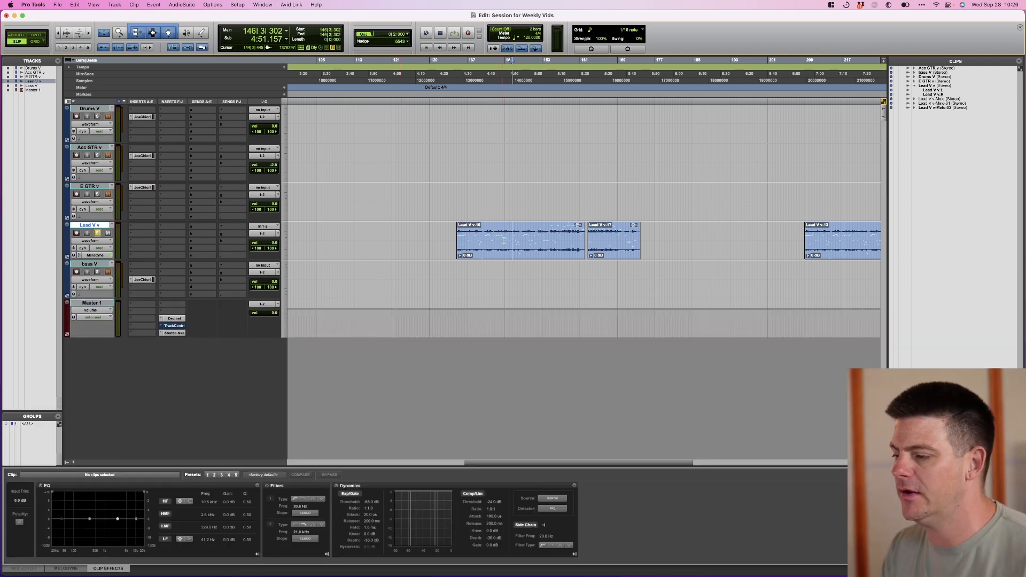
{"action": "left_click", "coordinate": [506, 257]}
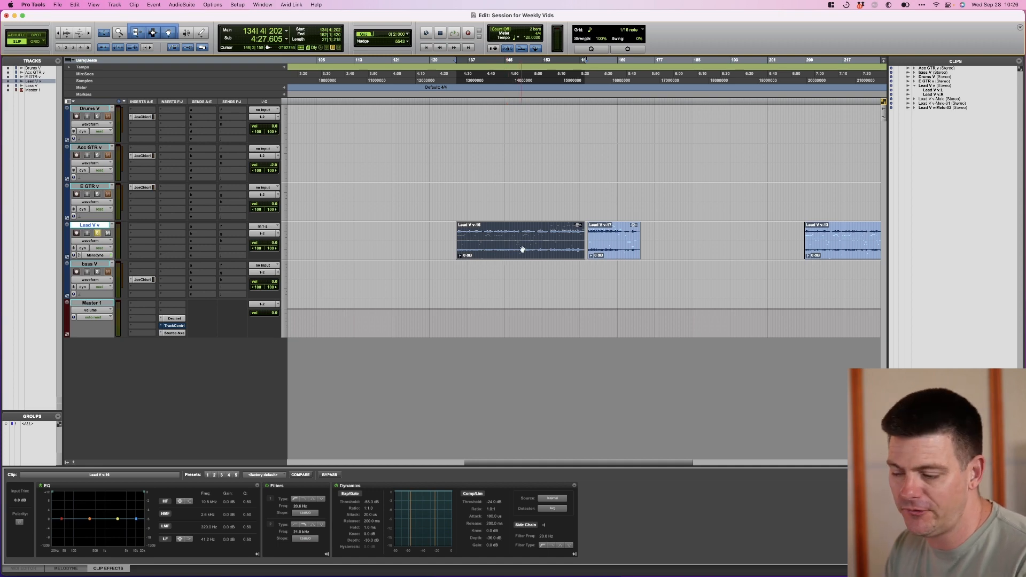
Separate a short section at about 4:53 into its own clip, and EQ it with a 12 dB high-mid boost and a 12 dB low cut
{"action": "left_click_drag", "start_coordinate": [517, 242], "coordinate": [528, 241]}
{"action": "key", "text": "Delete"}
{"action": "key", "text": "super+z"}
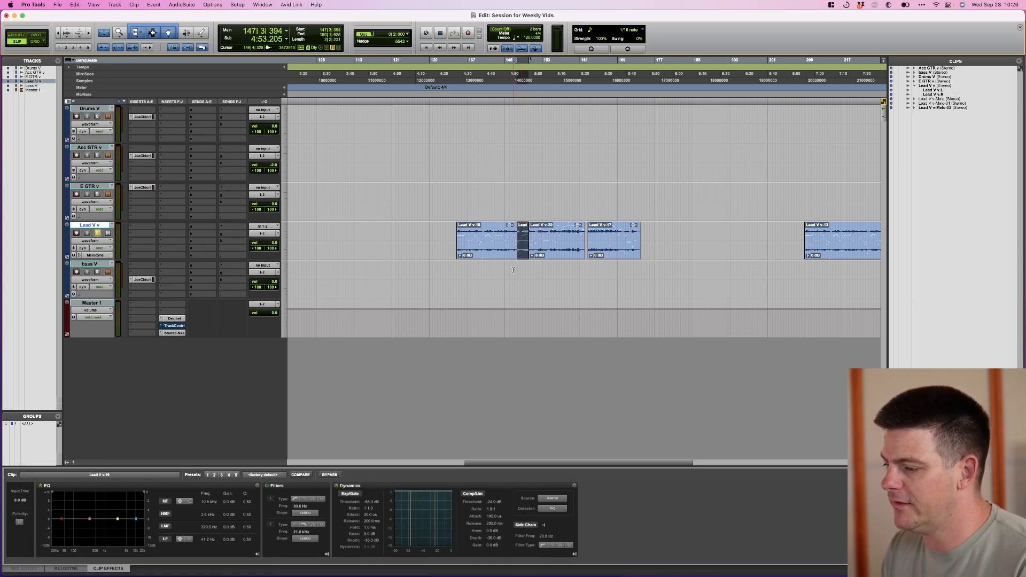
{"action": "left_click_drag", "start_coordinate": [61, 519], "coordinate": [128, 491]}
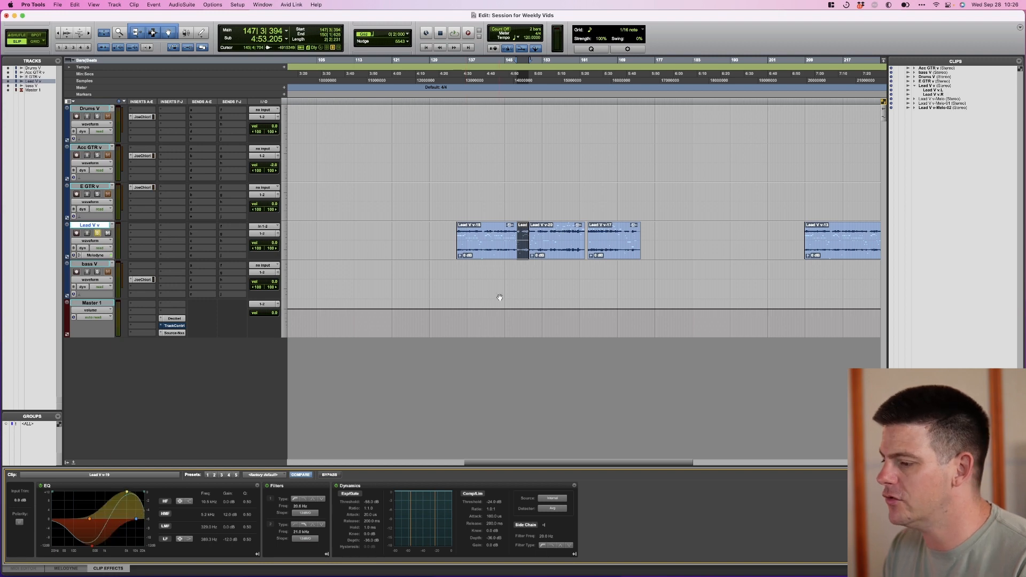
Compare the clip effects of the short separated clip with those of the neighbouring lead vocal clips
{"action": "left_click", "coordinate": [554, 251]}
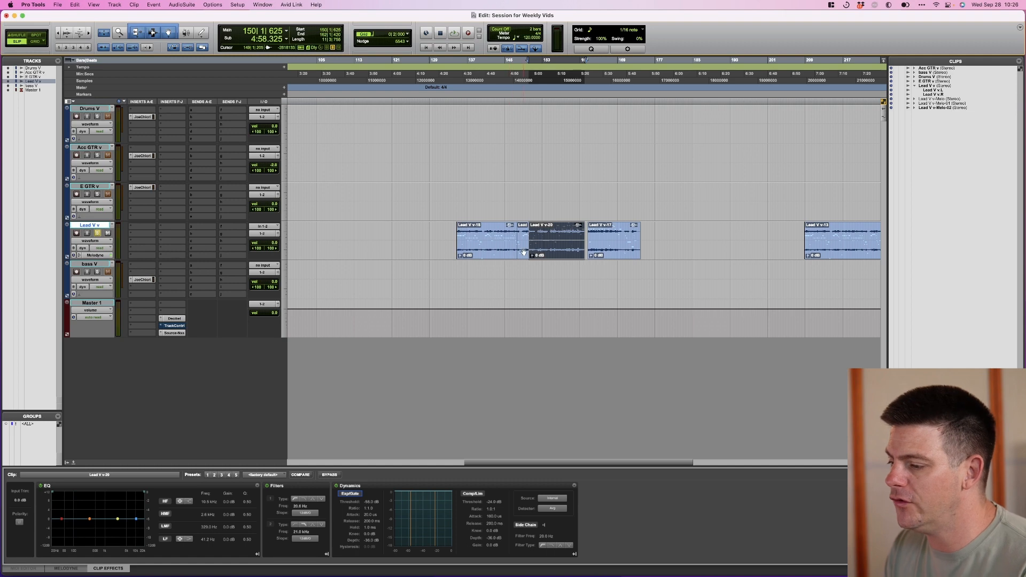
{"action": "left_click", "coordinate": [524, 252]}
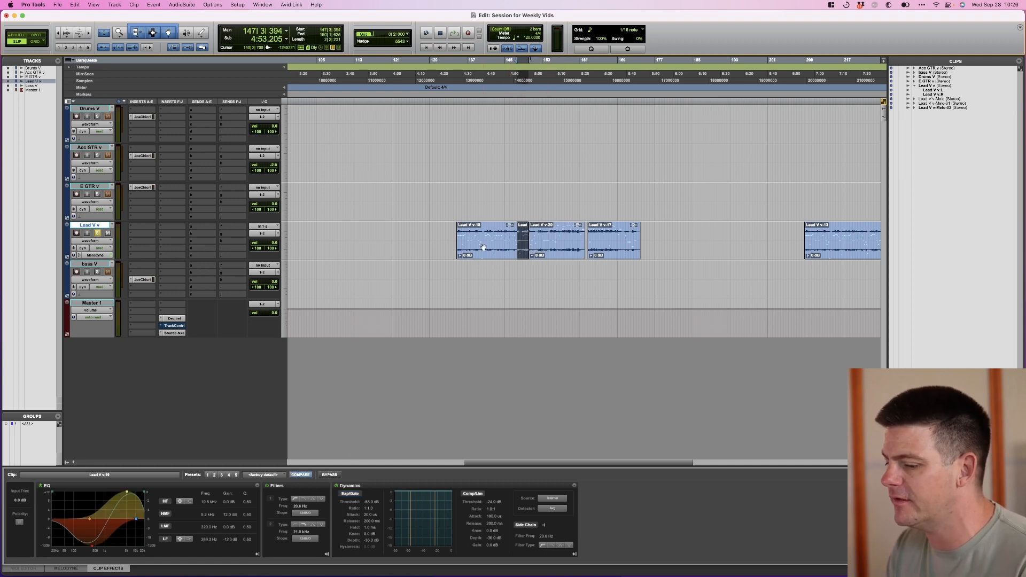
{"action": "left_click", "coordinate": [513, 253]}
{"action": "left_click", "coordinate": [523, 256]}
{"action": "left_click", "coordinate": [613, 255]}
{"action": "left_click", "coordinate": [564, 258]}
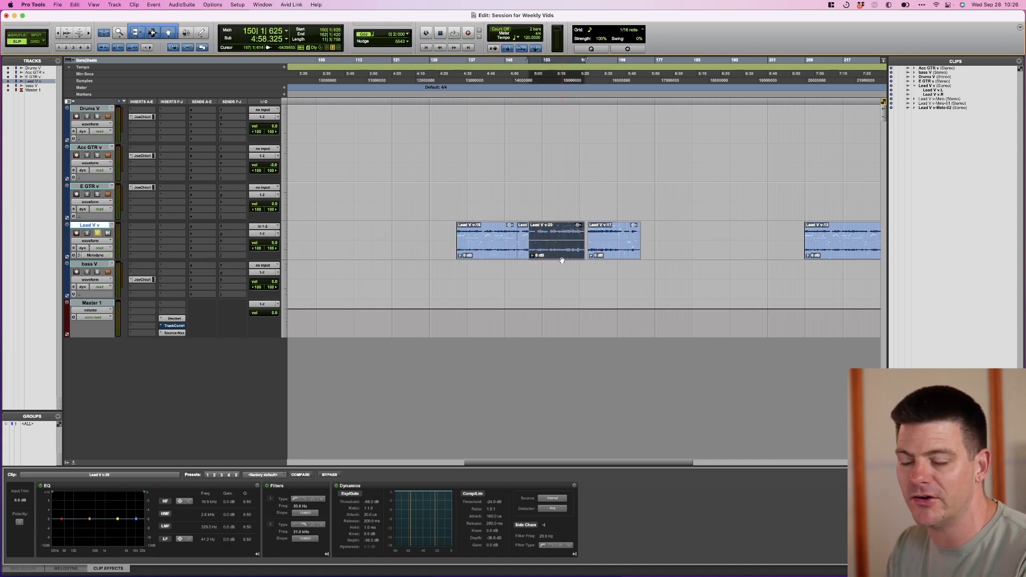
{"action": "left_click", "coordinate": [524, 253]}
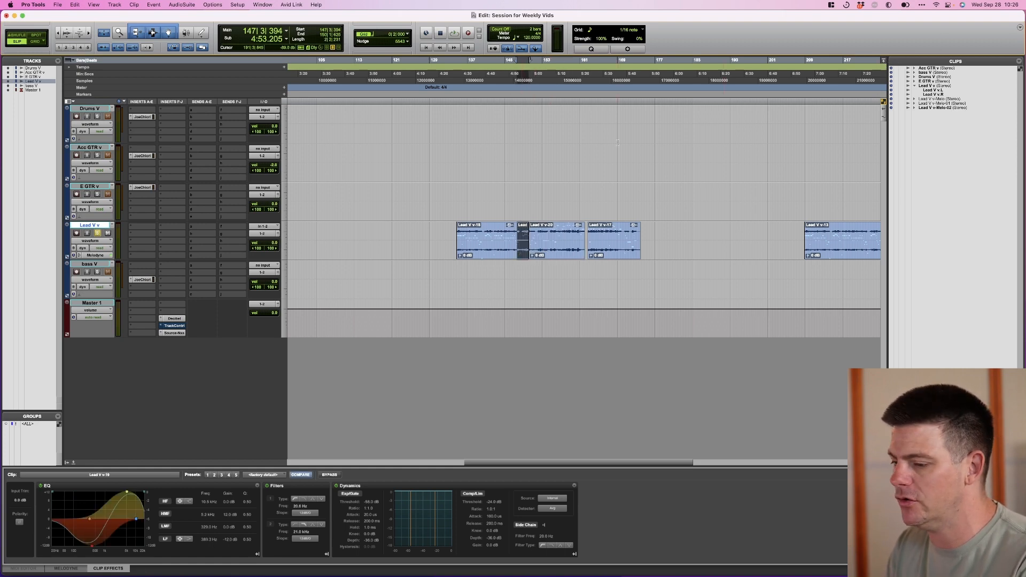
Compare the Melodyne and Clip Effects views for the selected short vocal clip
{"action": "mouse_move", "coordinate": [113, 575]}
{"action": "left_click", "coordinate": [66, 568]}
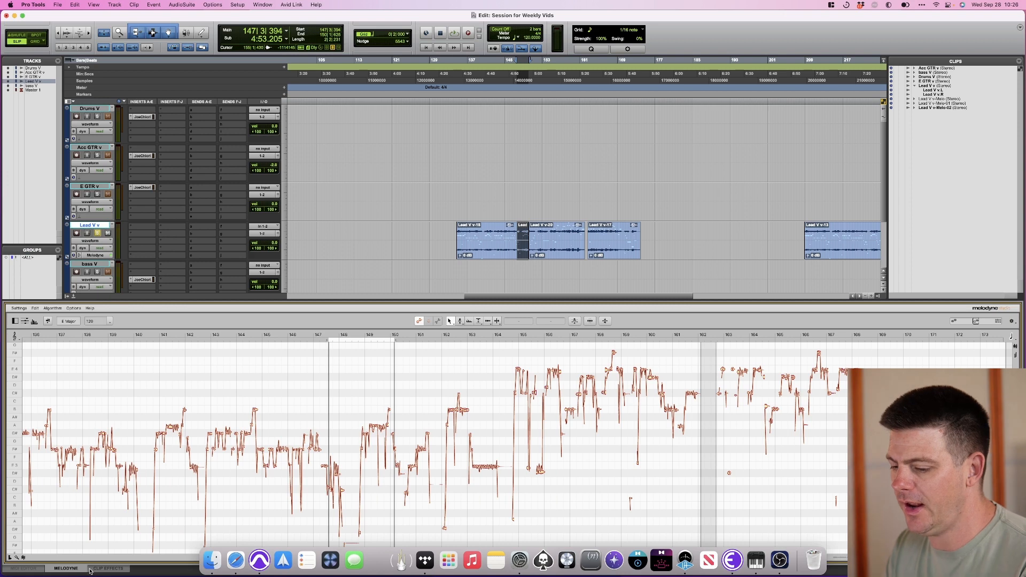
{"action": "left_click", "coordinate": [67, 568]}
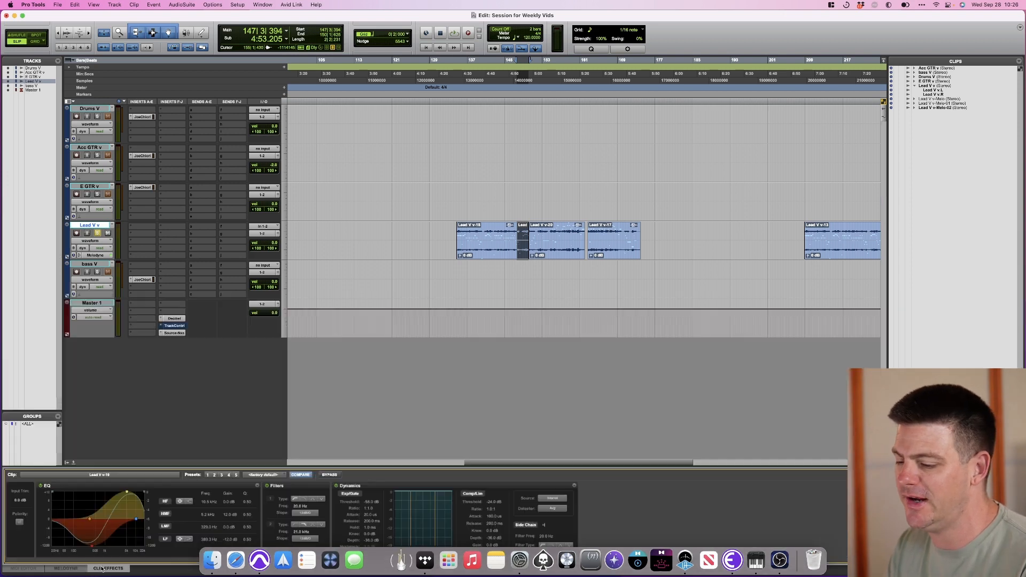
{"action": "left_click", "coordinate": [66, 568]}
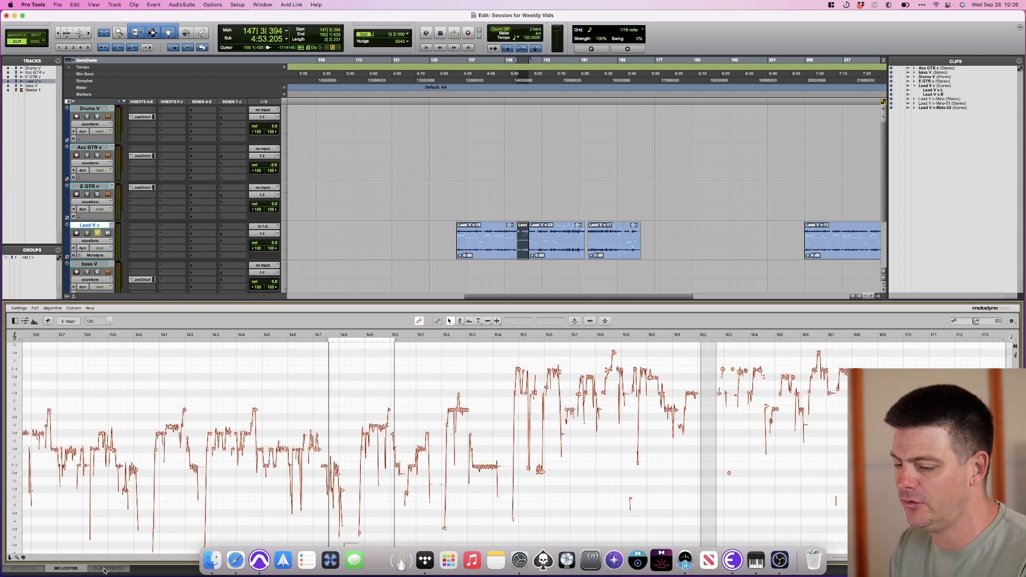
{"action": "left_click", "coordinate": [108, 568]}
{"action": "key", "text": "Tab"}
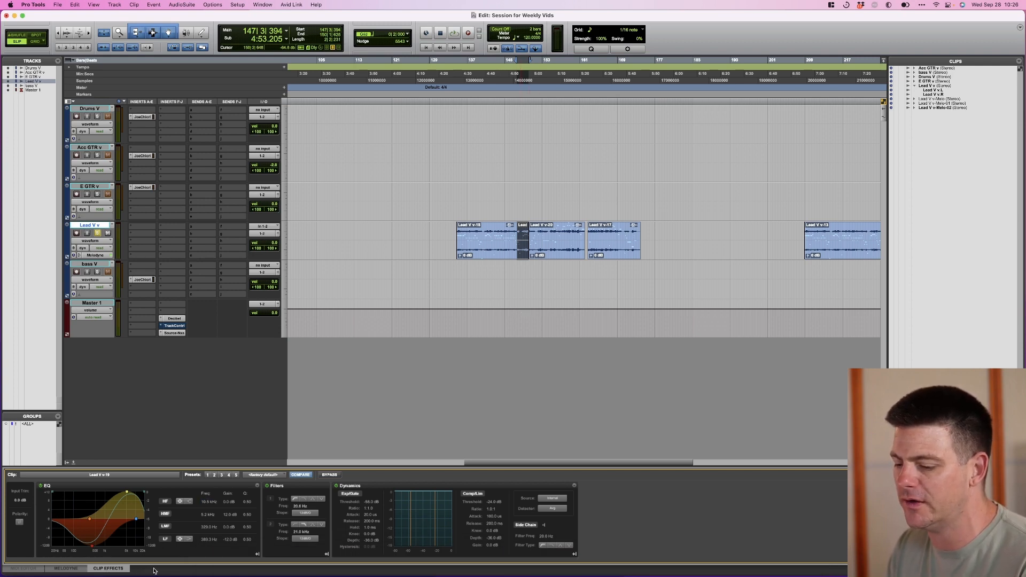
{"action": "mouse_move", "coordinate": [78, 576]}
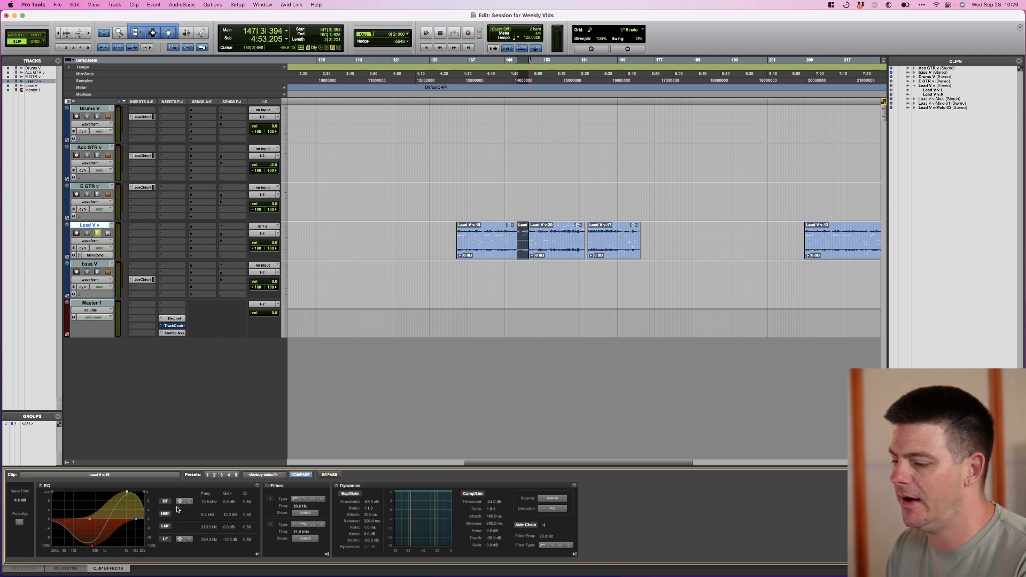
{"action": "left_click", "coordinate": [64, 569]}
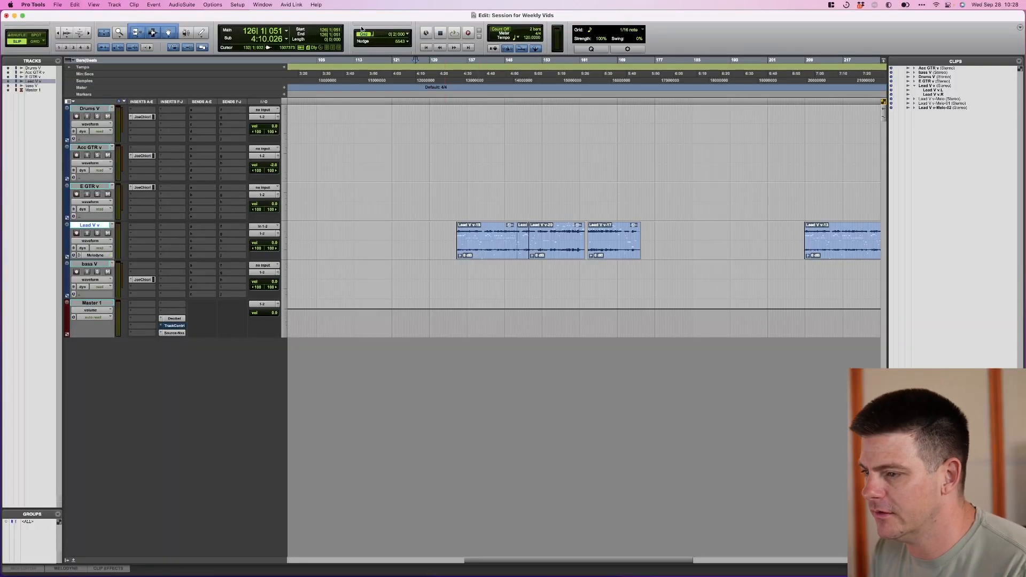
Review the Aux I/O devices in I/O Setup and add a stereo input path for Pro Tools Audio Bridge 2-A 1-2
{"action": "left_click", "coordinate": [247, 3]}
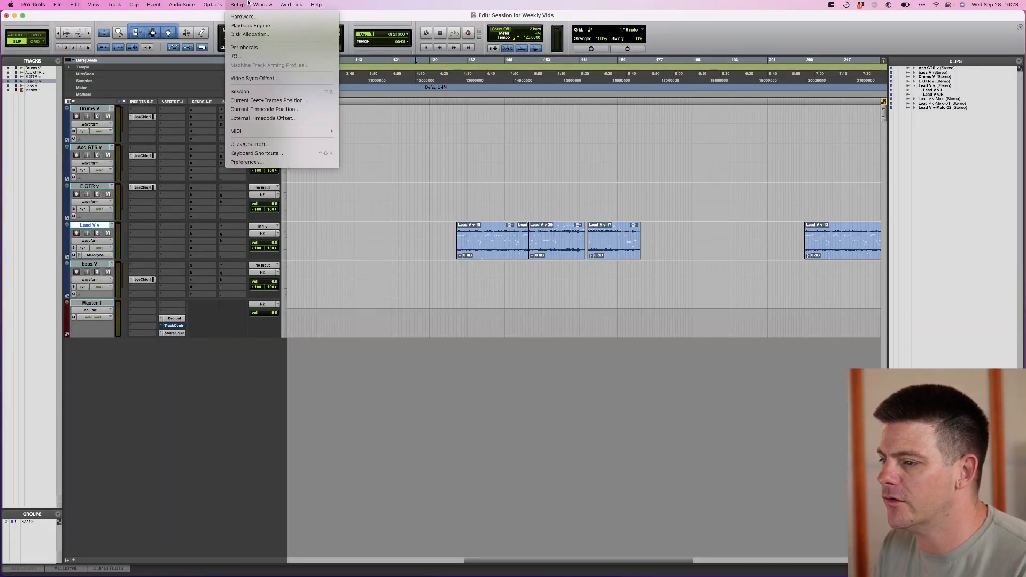
{"action": "left_click", "coordinate": [241, 56]}
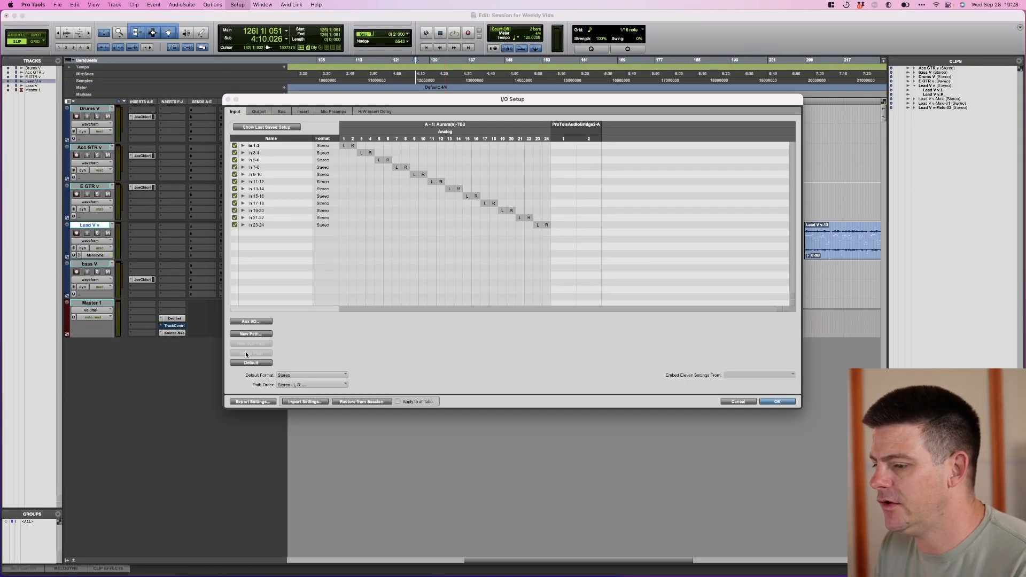
{"action": "left_click", "coordinate": [251, 321]}
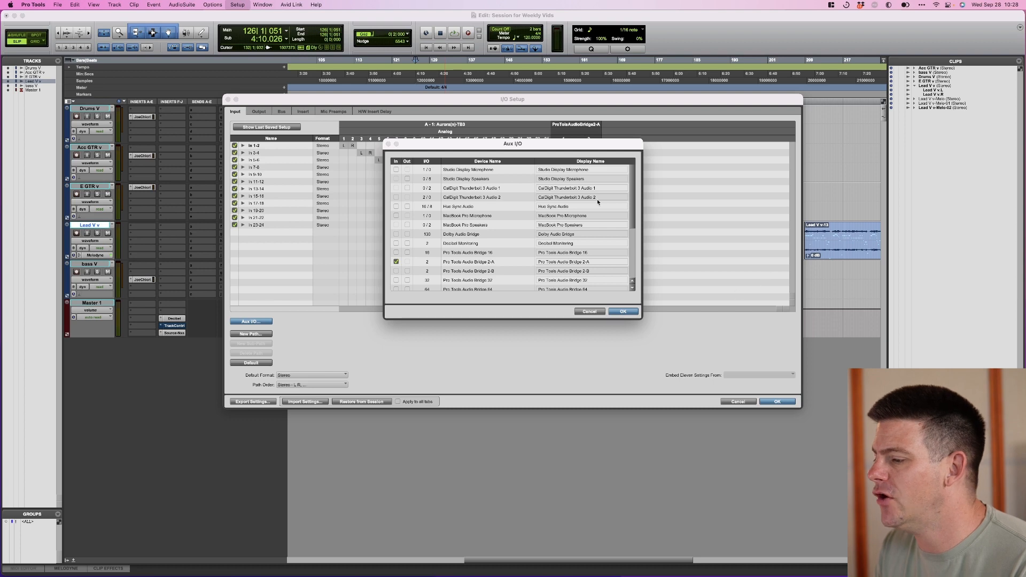
{"action": "left_click_drag", "start_coordinate": [633, 316], "coordinate": [652, 463]}
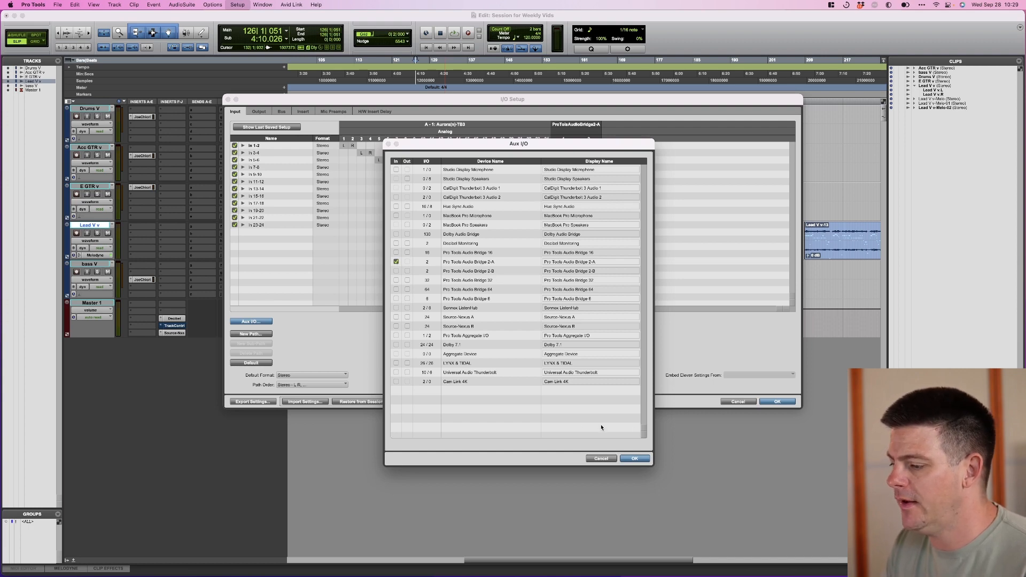
{"action": "left_click", "coordinate": [641, 462]}
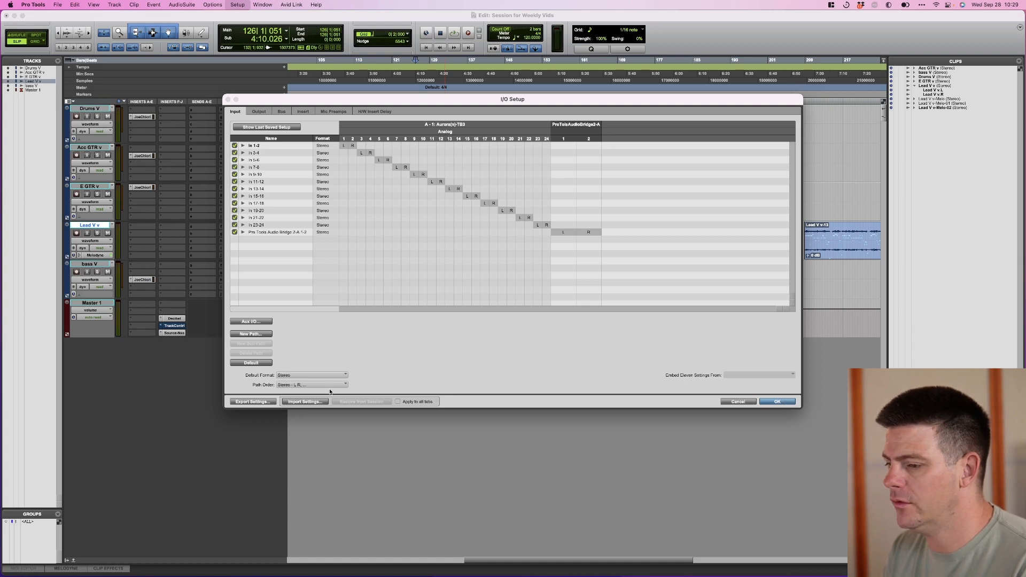
{"action": "key", "text": "Return"}
Create one new stereo Aux Input track directly below the E GTR v track
{"action": "left_click", "coordinate": [87, 186]}
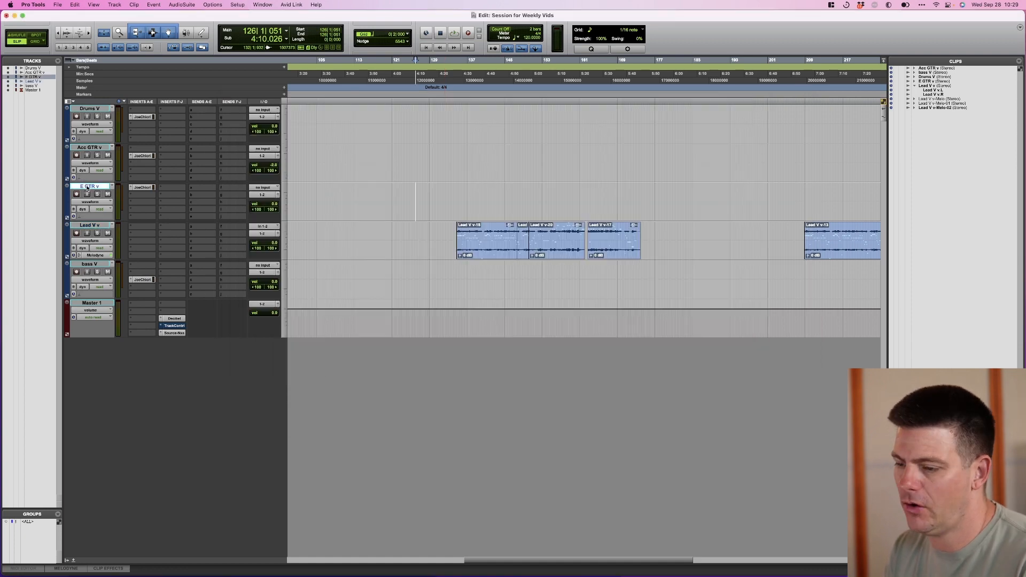
{"action": "key", "text": "super+shift+n"}
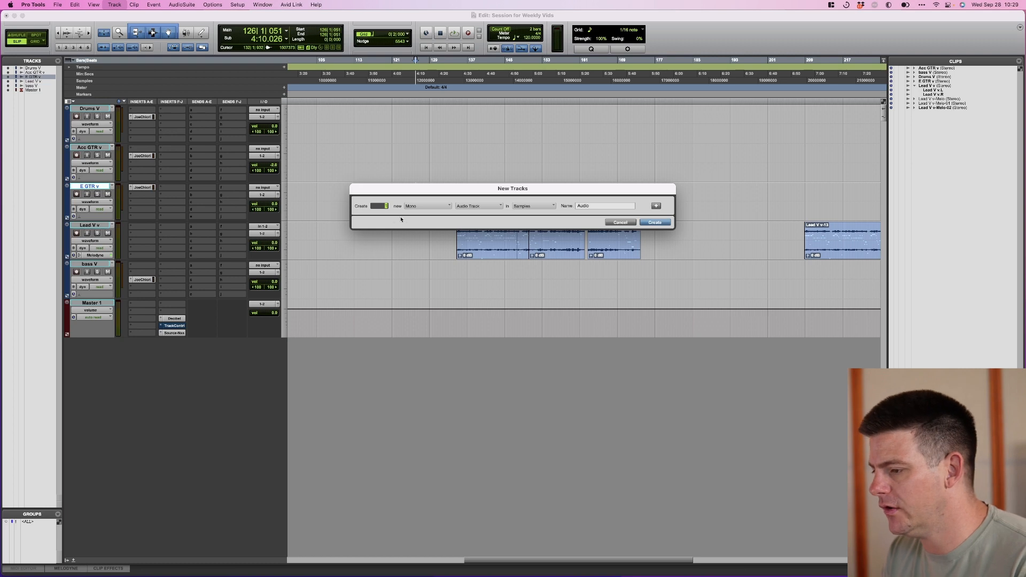
{"action": "left_click", "coordinate": [425, 207]}
{"action": "left_click", "coordinate": [425, 213]}
{"action": "left_click", "coordinate": [494, 207]}
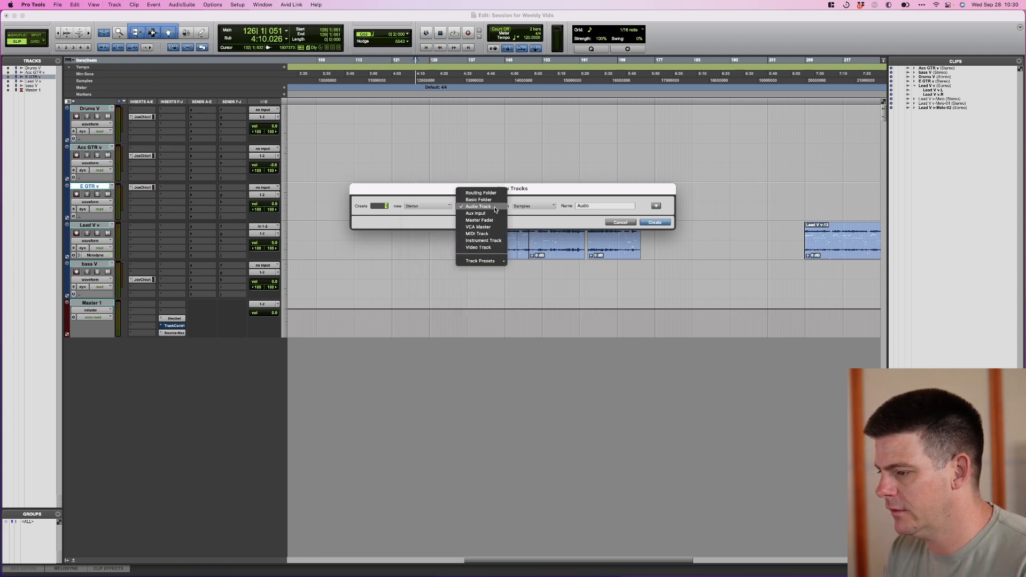
{"action": "left_click", "coordinate": [492, 213]}
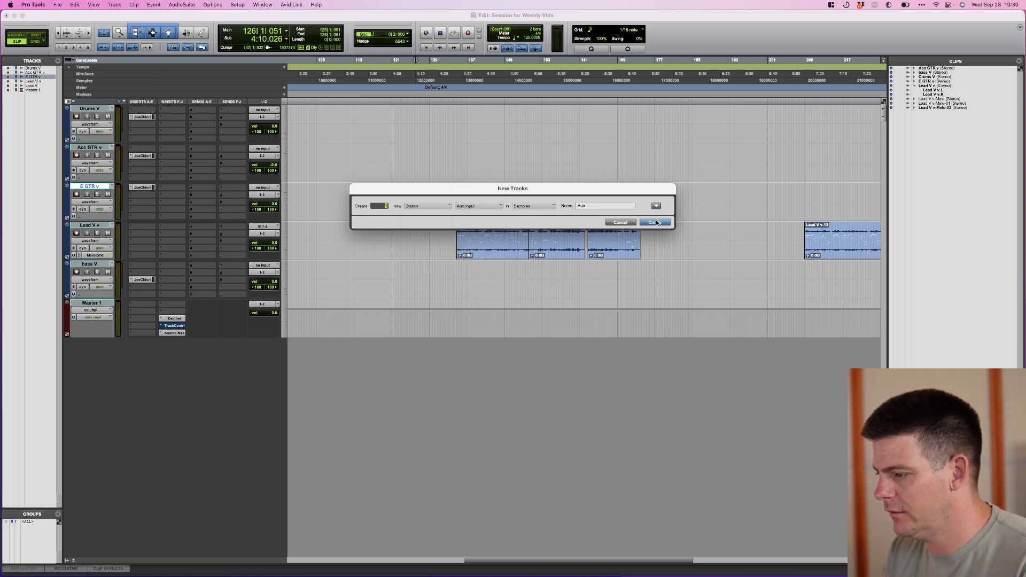
{"action": "key", "text": "Return"}
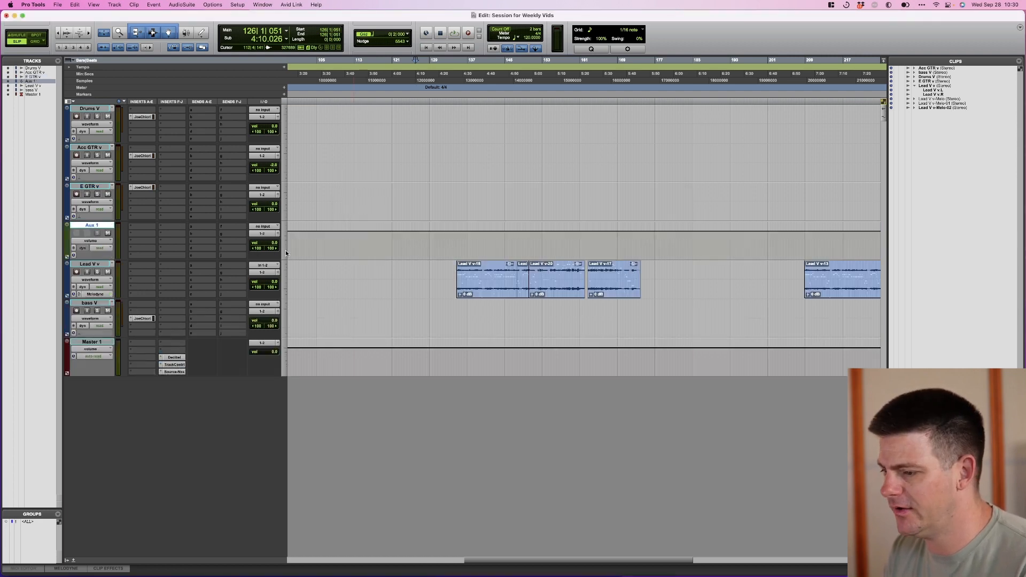
Set the new aux track's input to the interface path Pro Tools Audio Bridge 2-A 1-2 (Stereo)
{"action": "left_click", "coordinate": [263, 226]}
{"action": "mouse_move", "coordinate": [266, 227]}
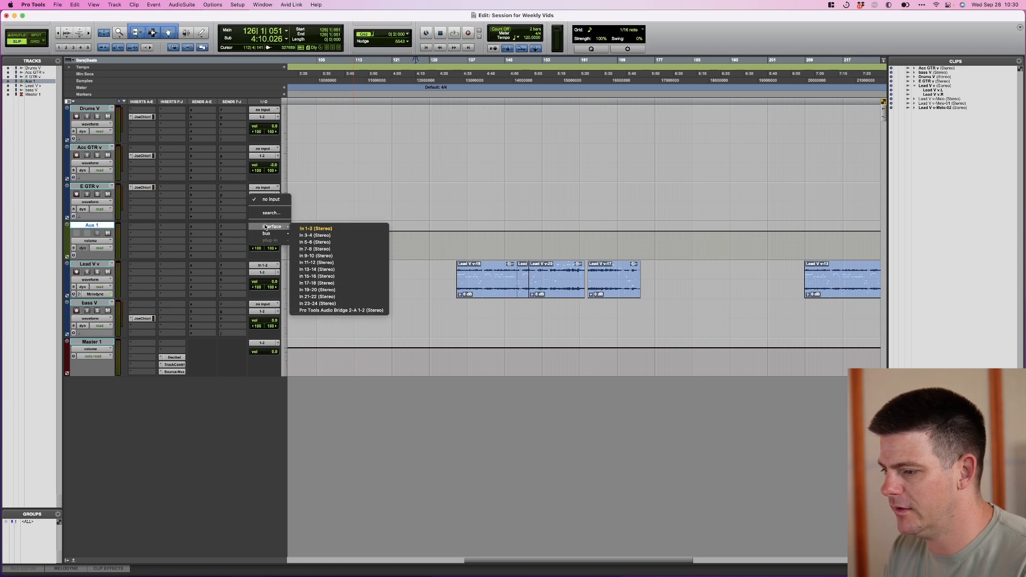
{"action": "left_click", "coordinate": [351, 311]}
Switch to TIDAL, set its sound output to Pro Tools Audio Bridge 2-A, and return to the Pro Tools session
{"action": "mouse_move", "coordinate": [710, 568]}
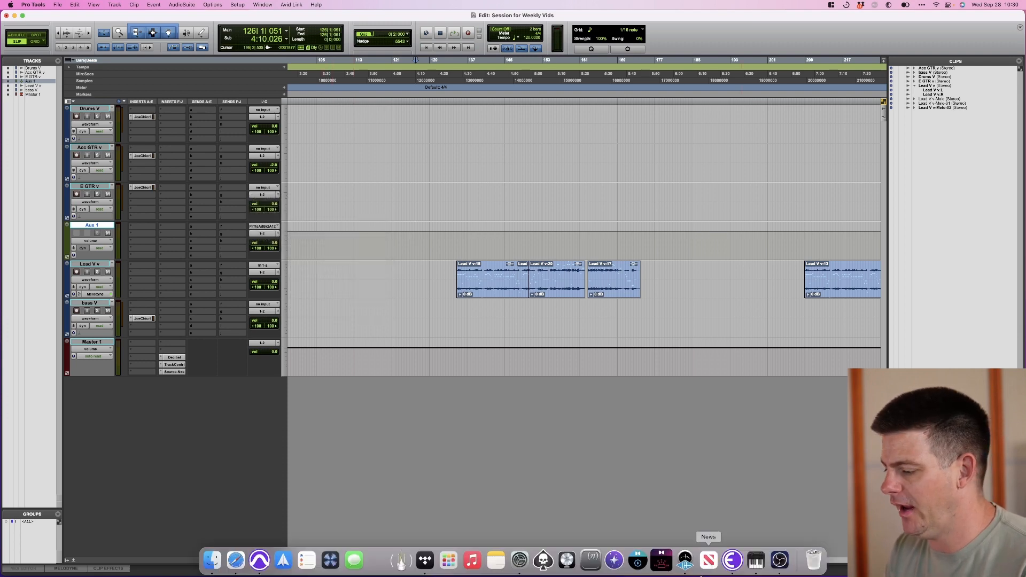
{"action": "left_click", "coordinate": [425, 561]}
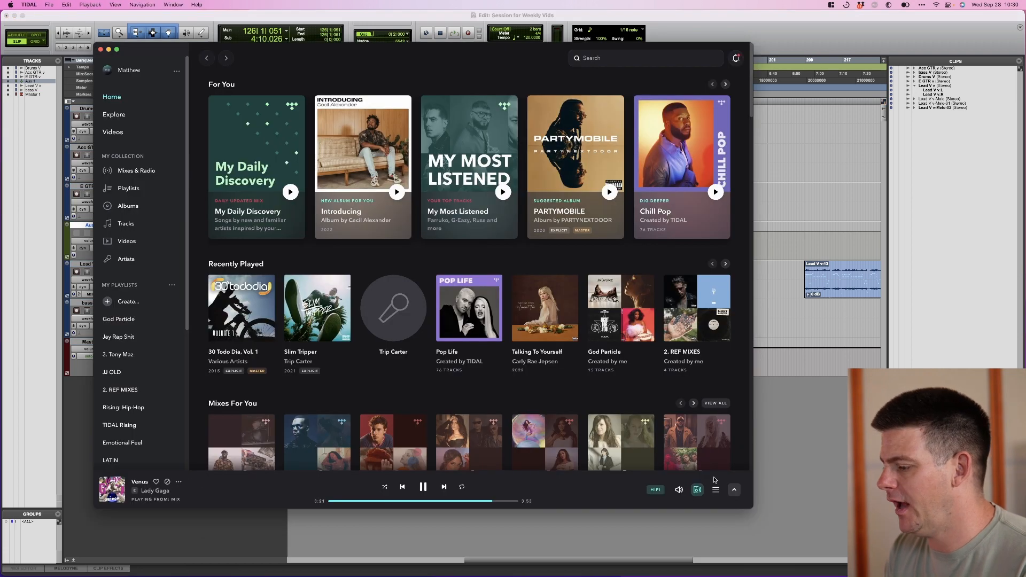
{"action": "left_click", "coordinate": [696, 490]}
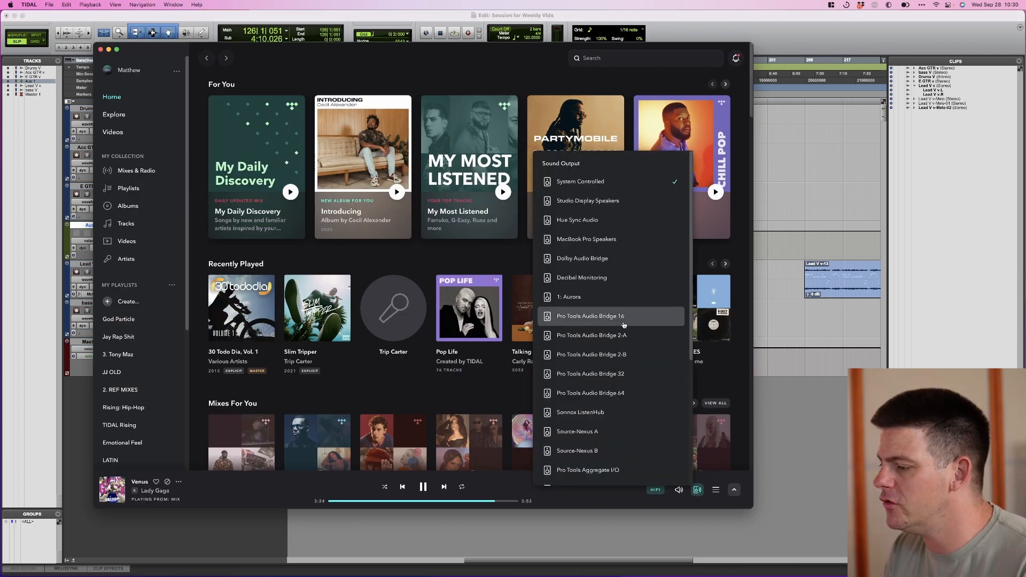
{"action": "left_click", "coordinate": [588, 336]}
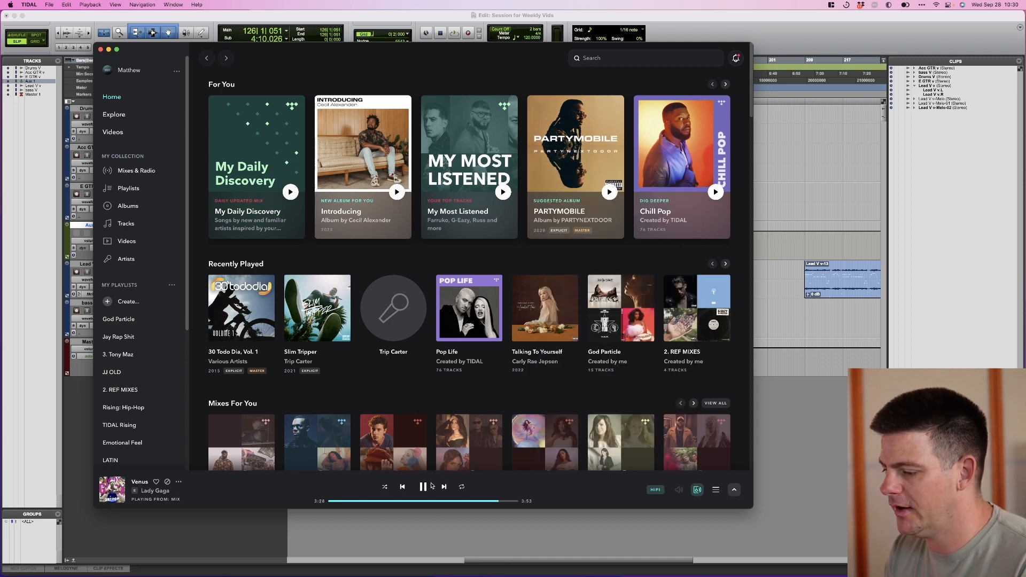
{"action": "left_click", "coordinate": [792, 46]}
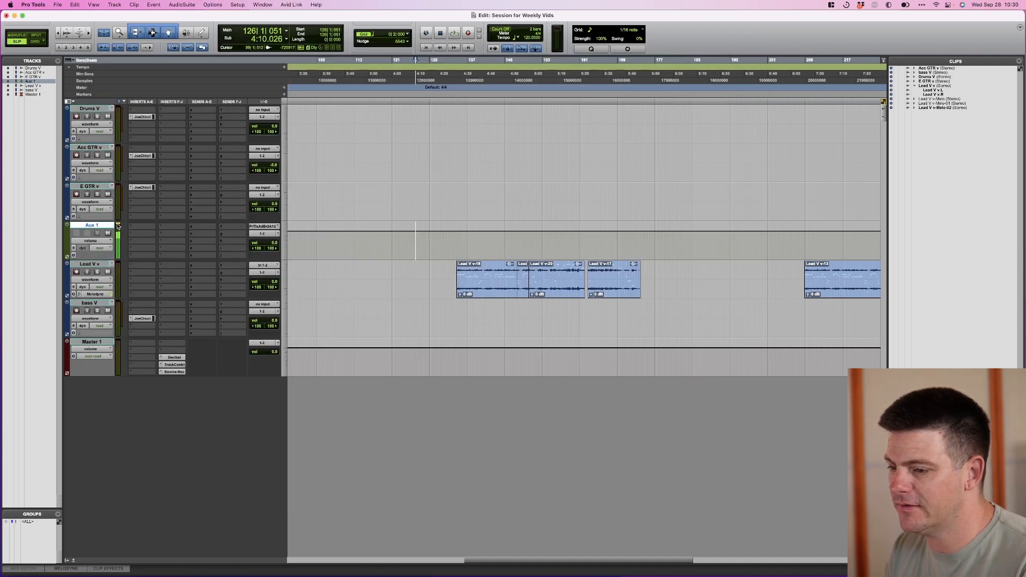